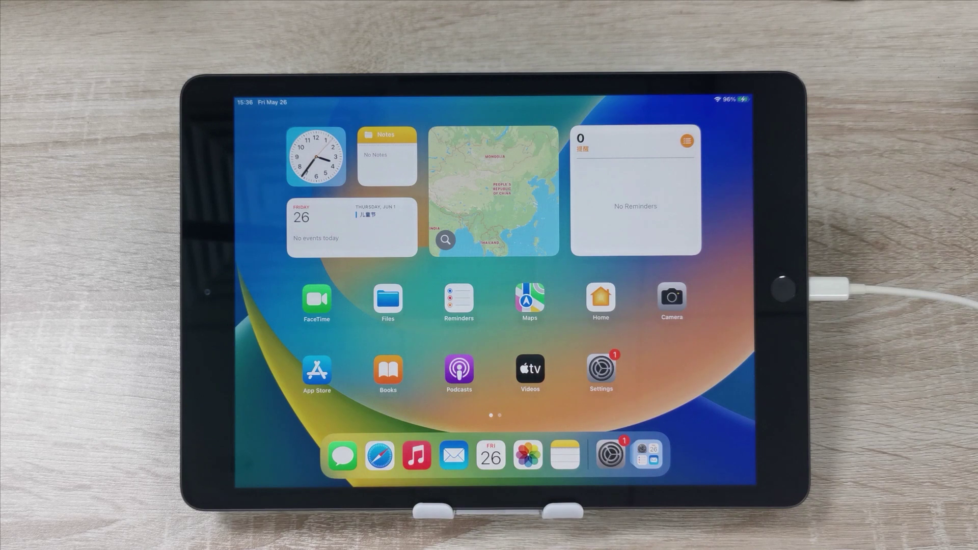
Step: Switch off Find My iPad under Apple ID > Find My, confirming with the Apple ID password
left_click(601, 369)
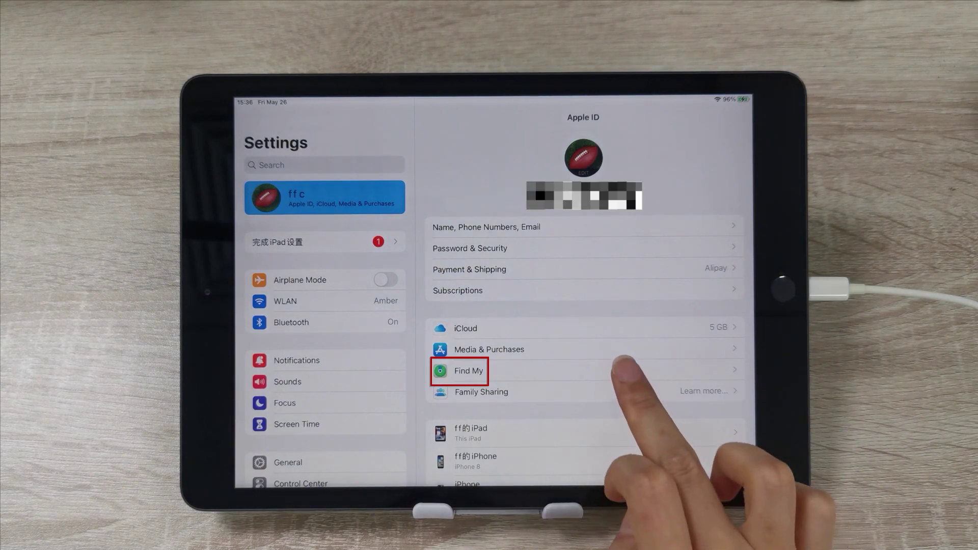
left_click(626, 371)
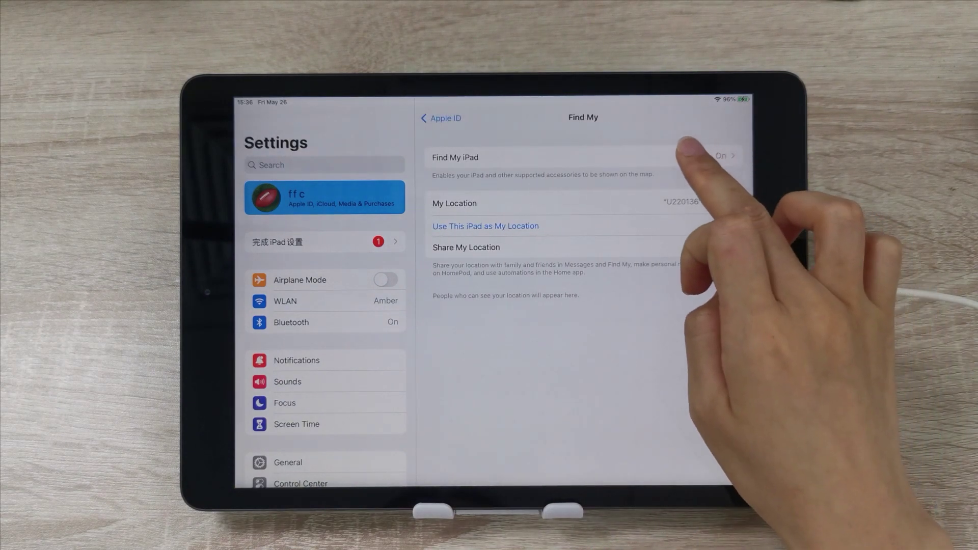
left_click(699, 157)
left_click(723, 157)
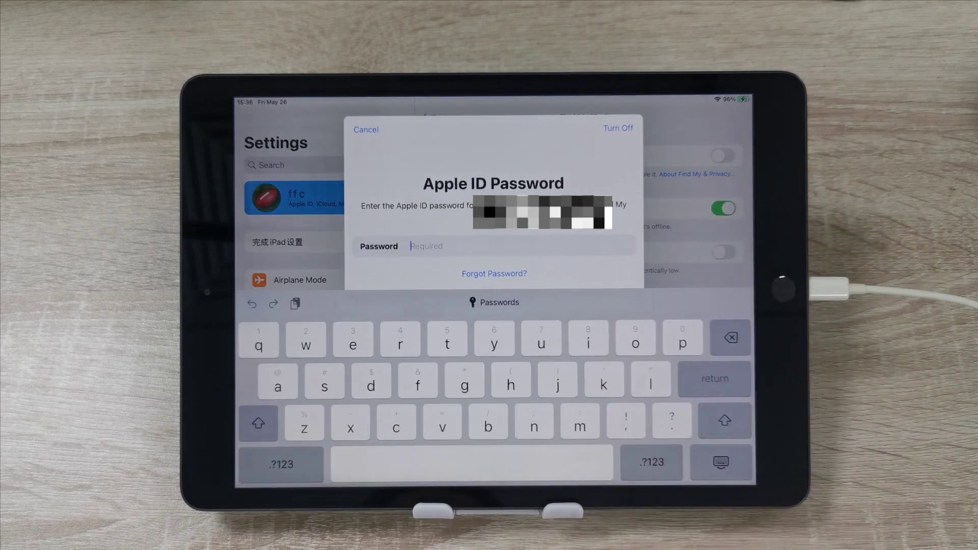
left_click(281, 464)
left_click(282, 464)
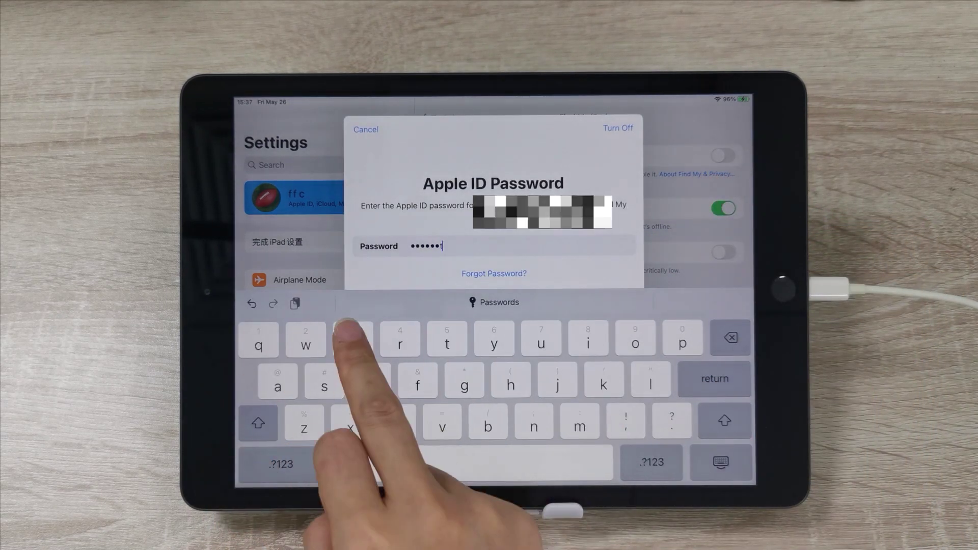
left_click(621, 127)
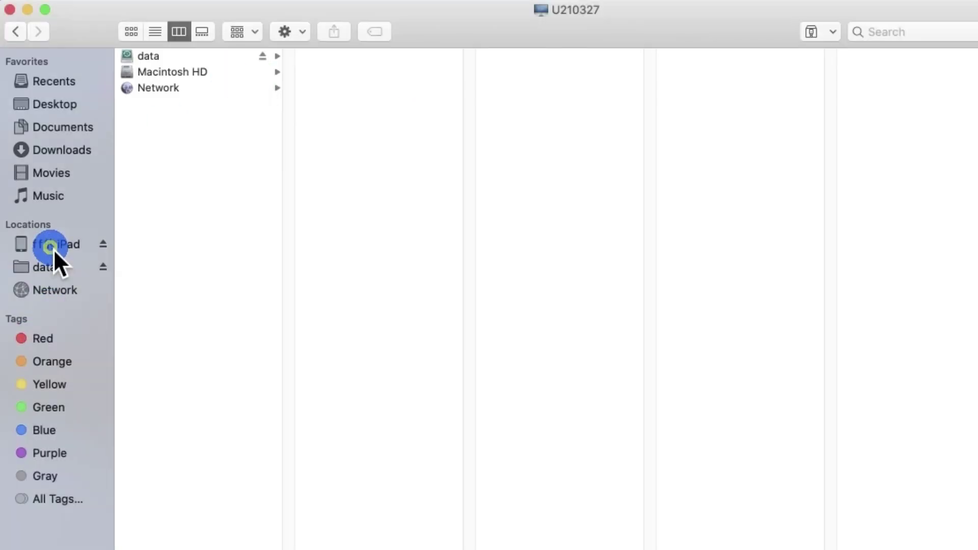
Step: From the iPad's summary page, use Restore Backup… to restore the 2023/4/4, 12:02 PM backup
left_click(53, 249)
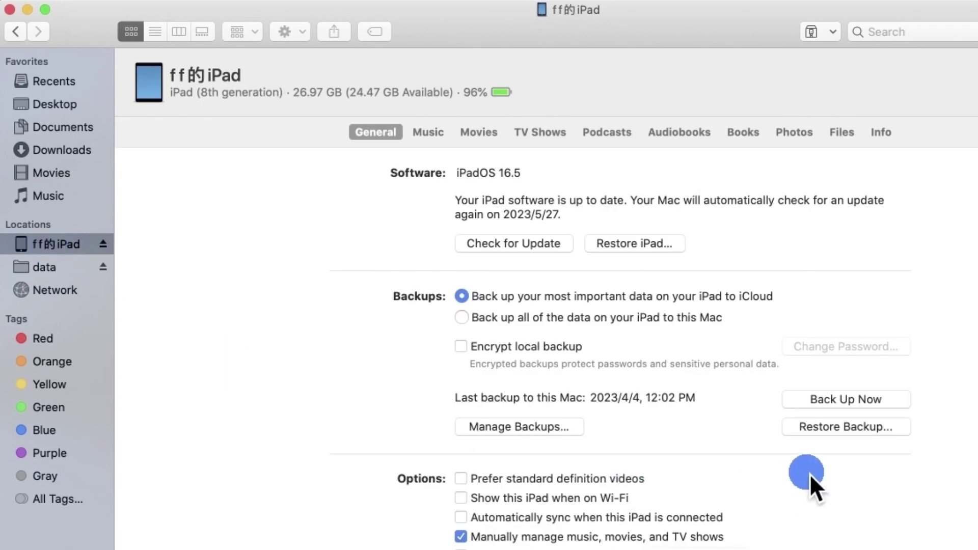
left_click(825, 428)
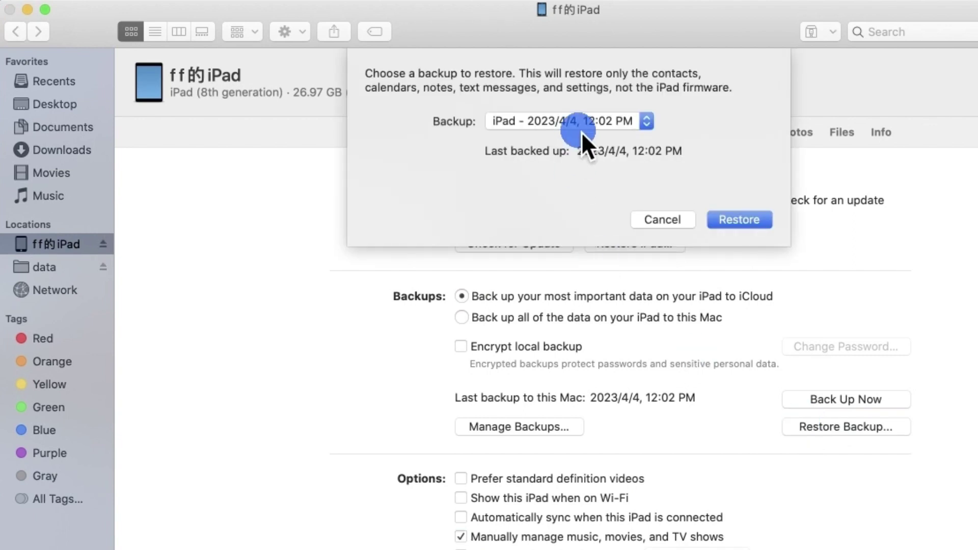
left_click(735, 218)
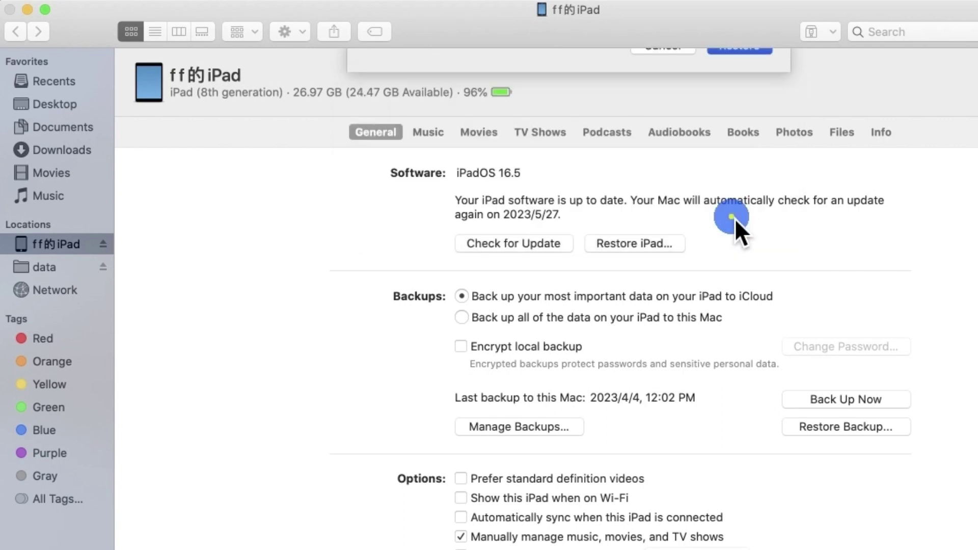